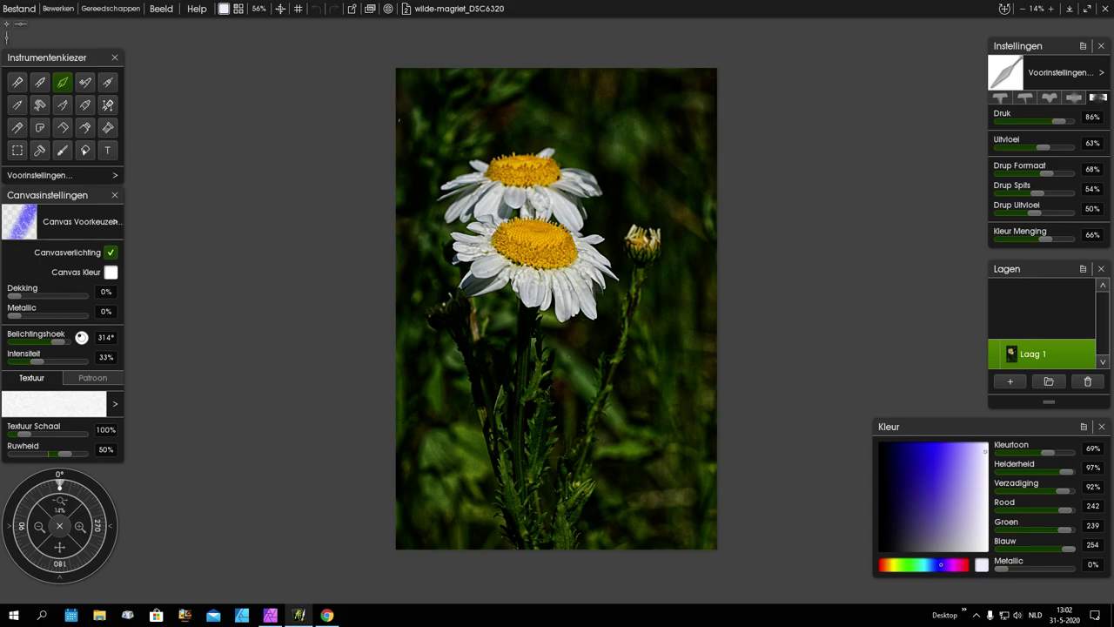
# Raise the brush size from 56% to about 89% using the bracket shortcut.
pyautogui.press('super+j')
pyautogui.press(']')
pyautogui.press(']')
pyautogui.press(']')
pyautogui.press(']')
pyautogui.press(']')
pyautogui.press(']')
# Set the brush to 150% and apply the first preset (Druk 86%, Laden 0%, Auto Reiniging).
pyautogui.click(260, 10)
pyautogui.write('15')
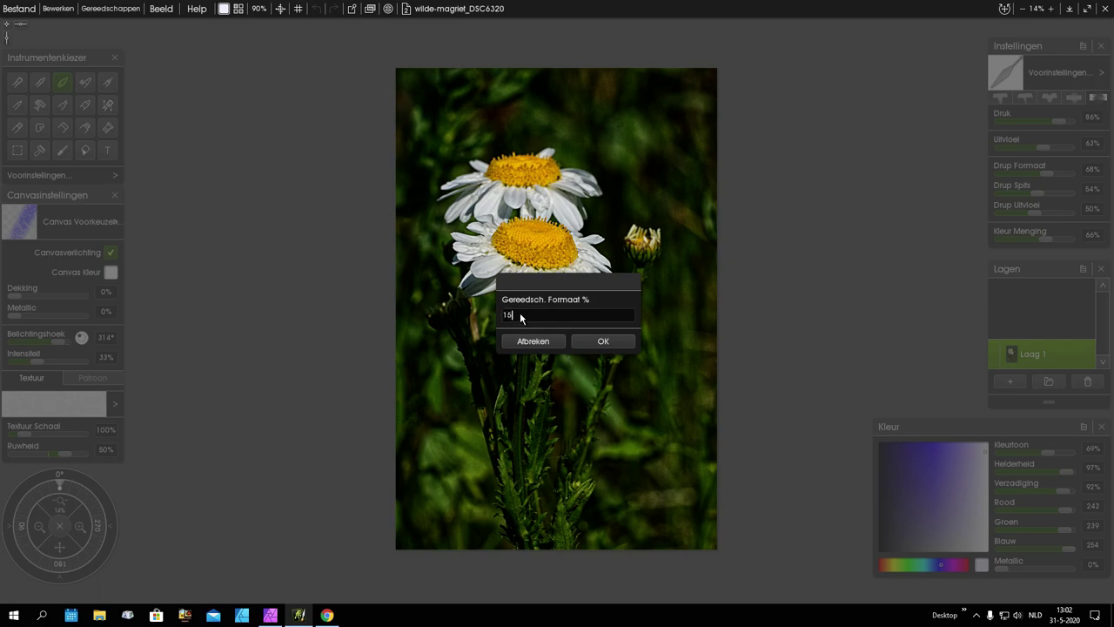
pyautogui.write('0')
pyautogui.press('Return')
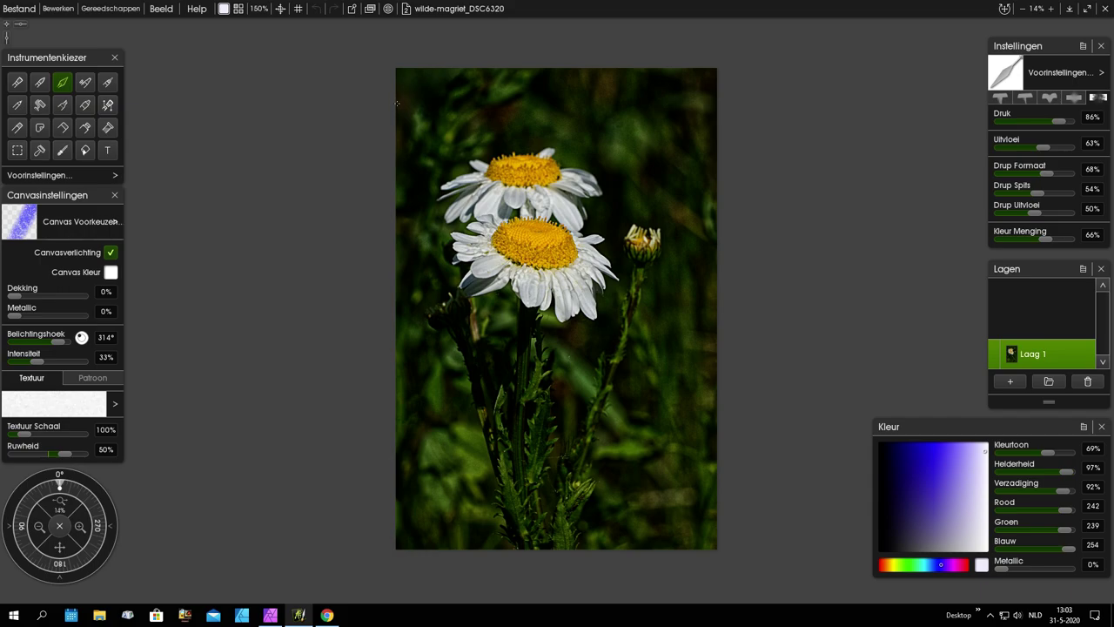
pyautogui.click(461, 82)
pyautogui.click(1001, 97)
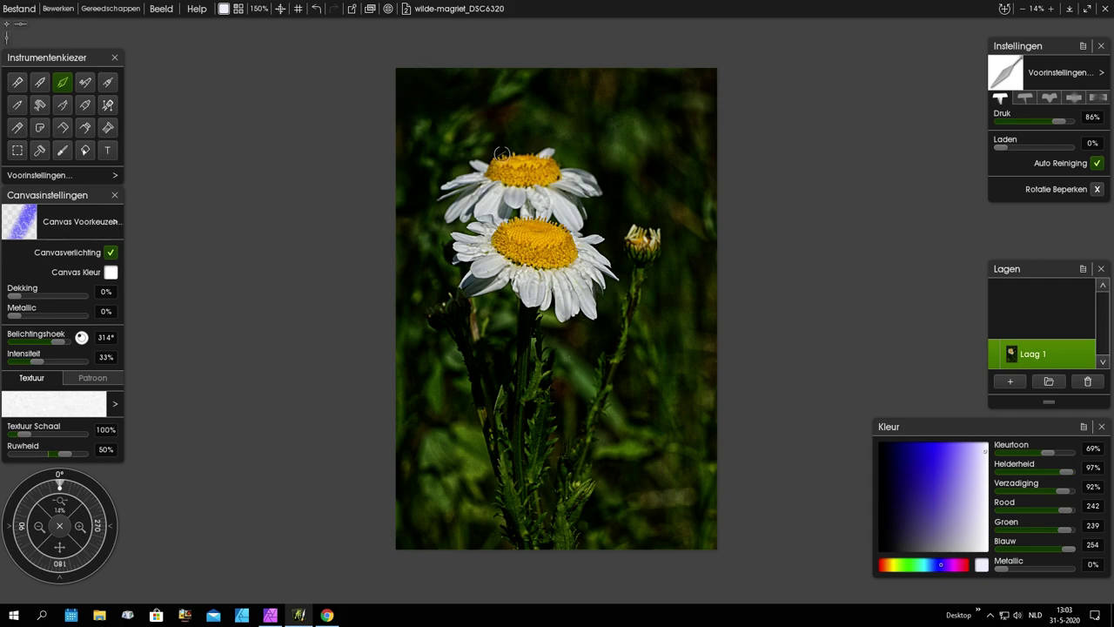
# Paint the background near-black at 300% brush size, then begin resetting the size to 100%.
pyautogui.click(260, 9)
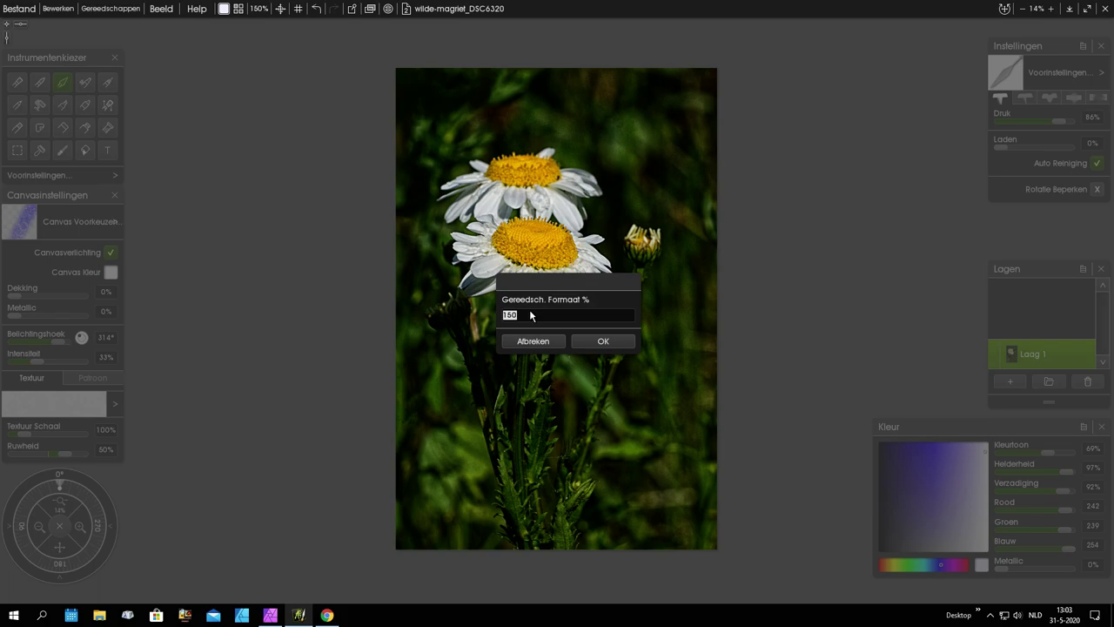
pyautogui.write('300')
pyautogui.click(604, 341)
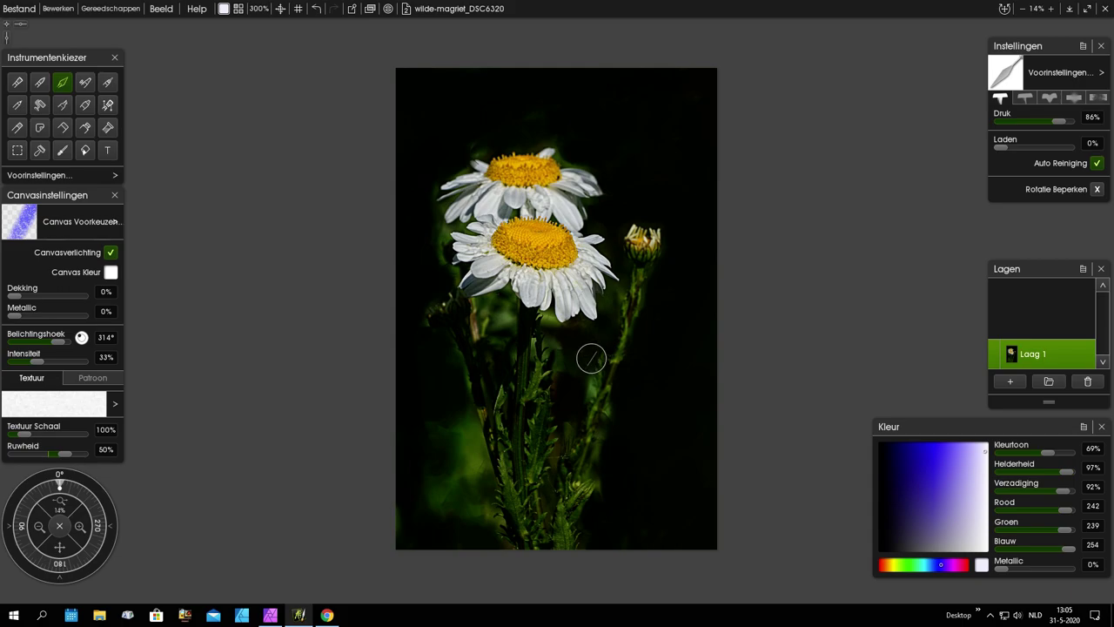
pyautogui.click(259, 11)
pyautogui.click(258, 10)
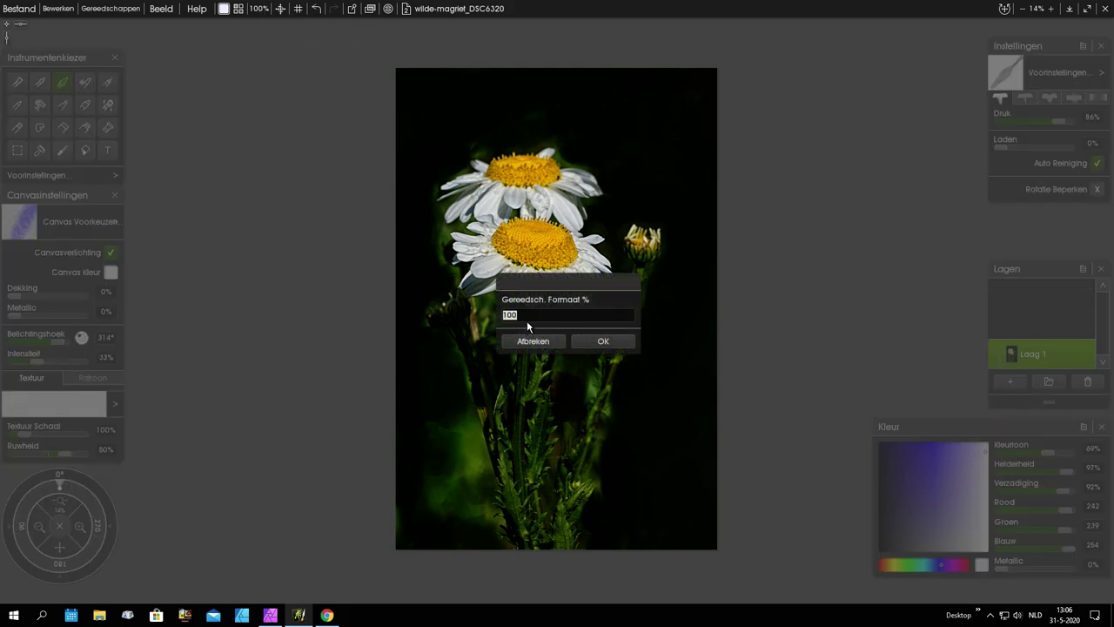
# Set an 80% brush size to darken the green closer around the daisies.
pyautogui.write('0')
pyautogui.click(599, 344)
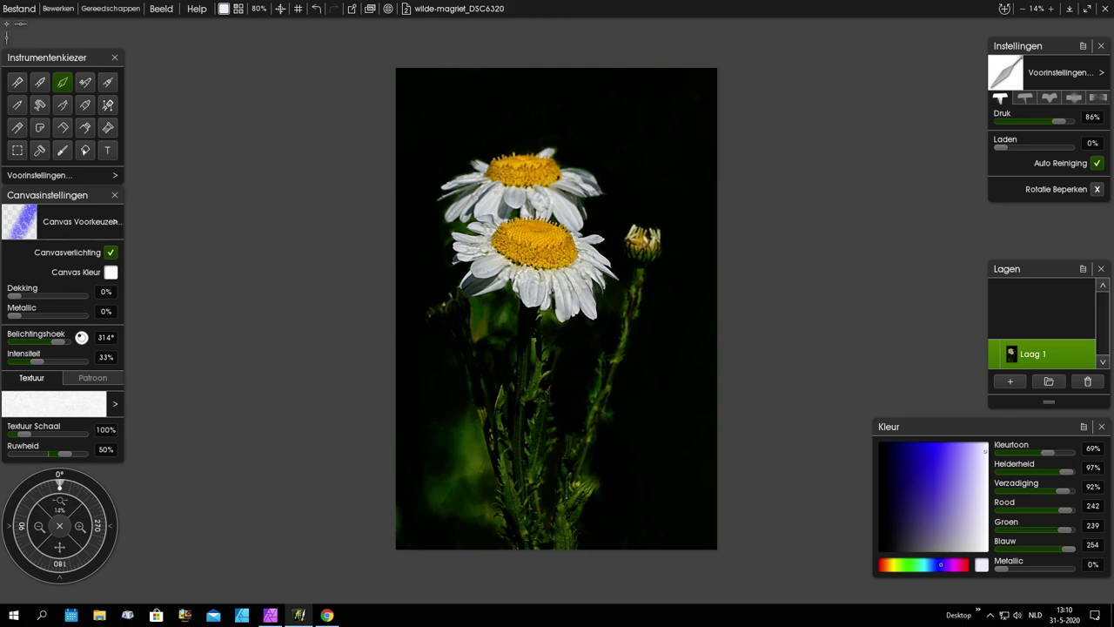
# Show the Uitvloei, Drup and Kleur Menging sliders in the Instellingen panel.
pyautogui.click(1098, 98)
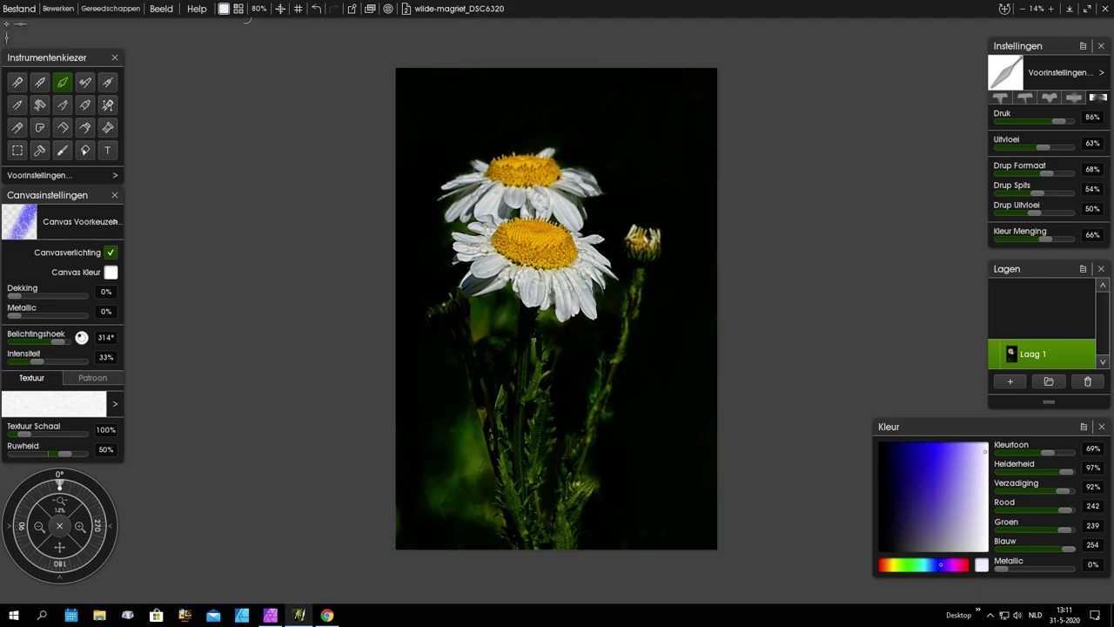
# Set the brush size to 300% in the Gereedsch. Formaat % dialog.
pyautogui.click(258, 8)
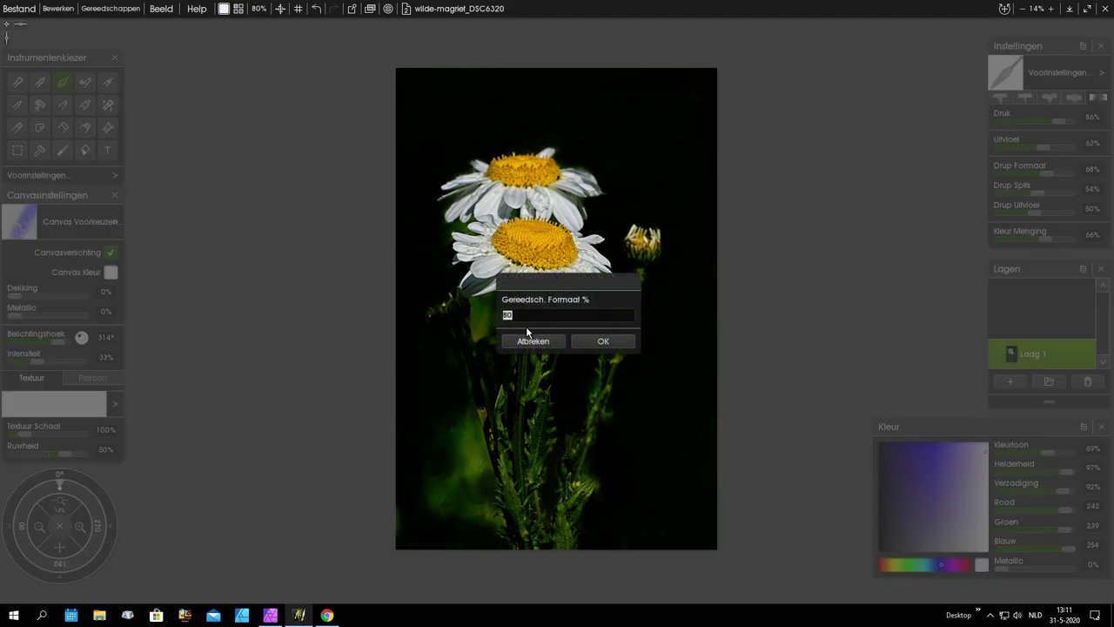
pyautogui.write('300')
pyautogui.click(607, 348)
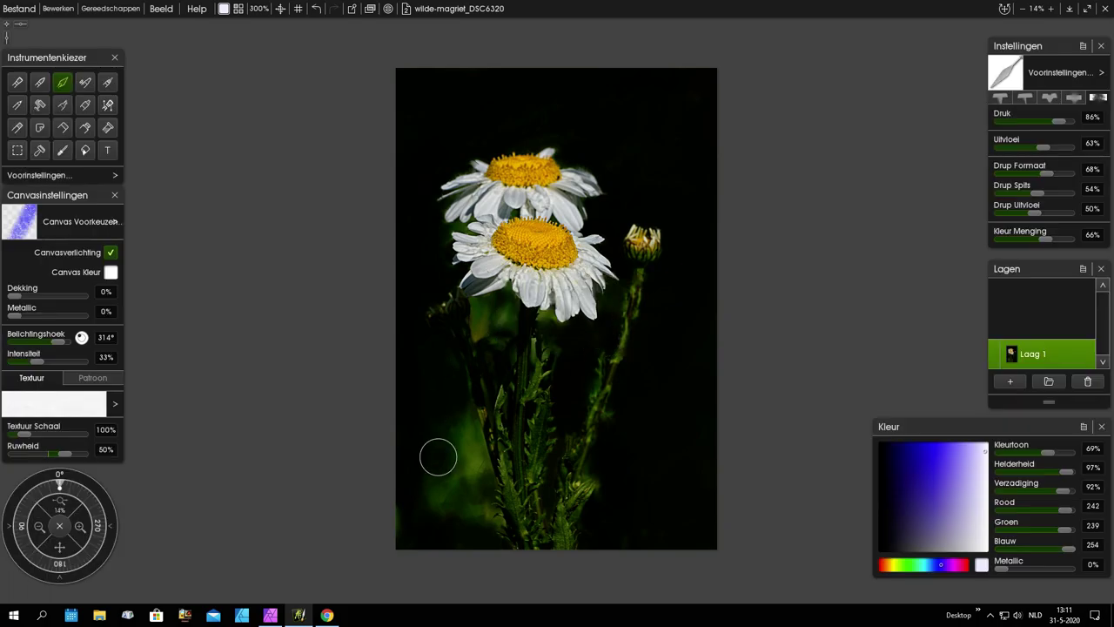